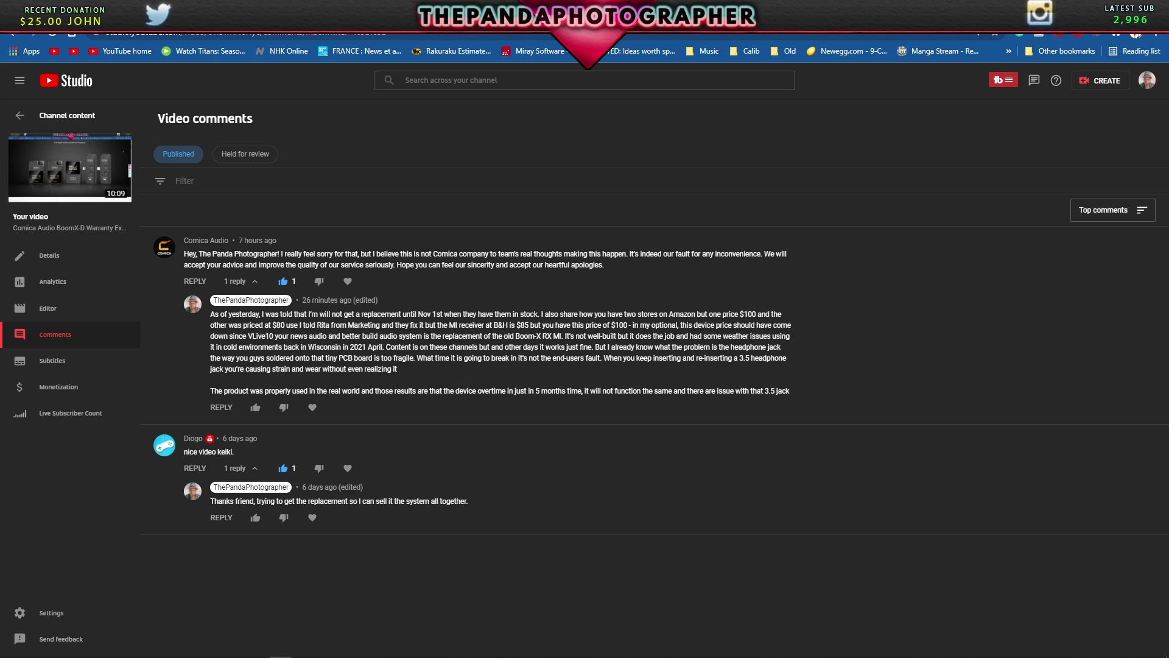
# Step: Switch from the YouTube Studio comments to the Facebook group discussion tab
pyautogui.hotkey('ctrl', 'Tab')
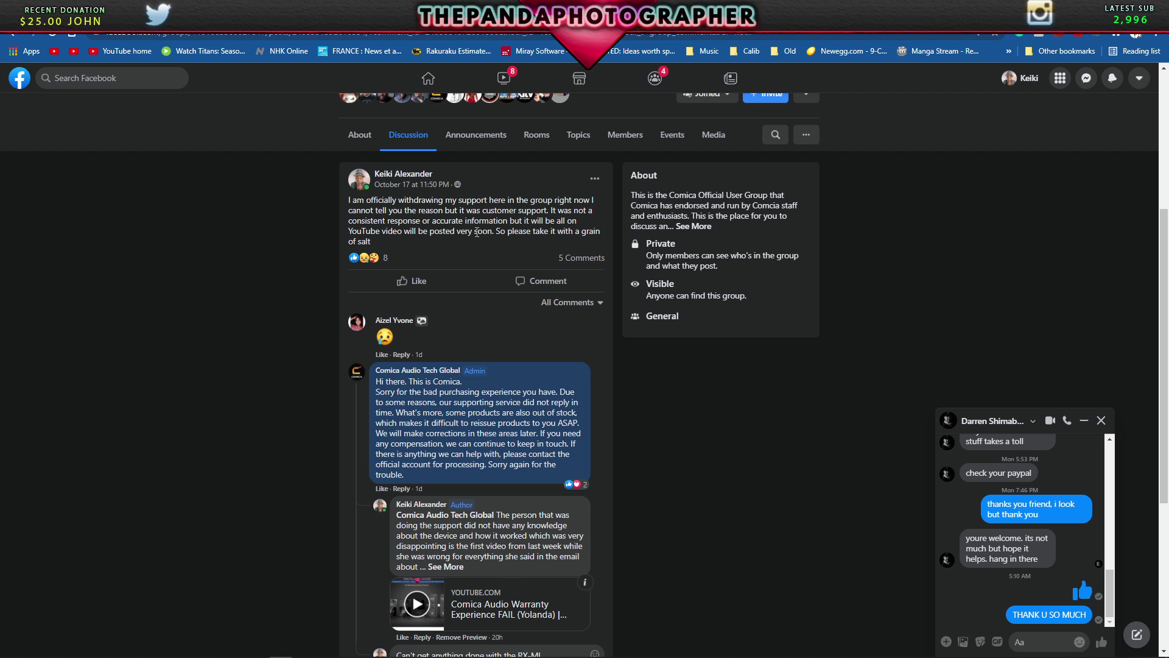
# Step: Move on to the Instagram Direct tab with the comica_audio conversation
pyautogui.hotkey('ctrl', 'Tab')
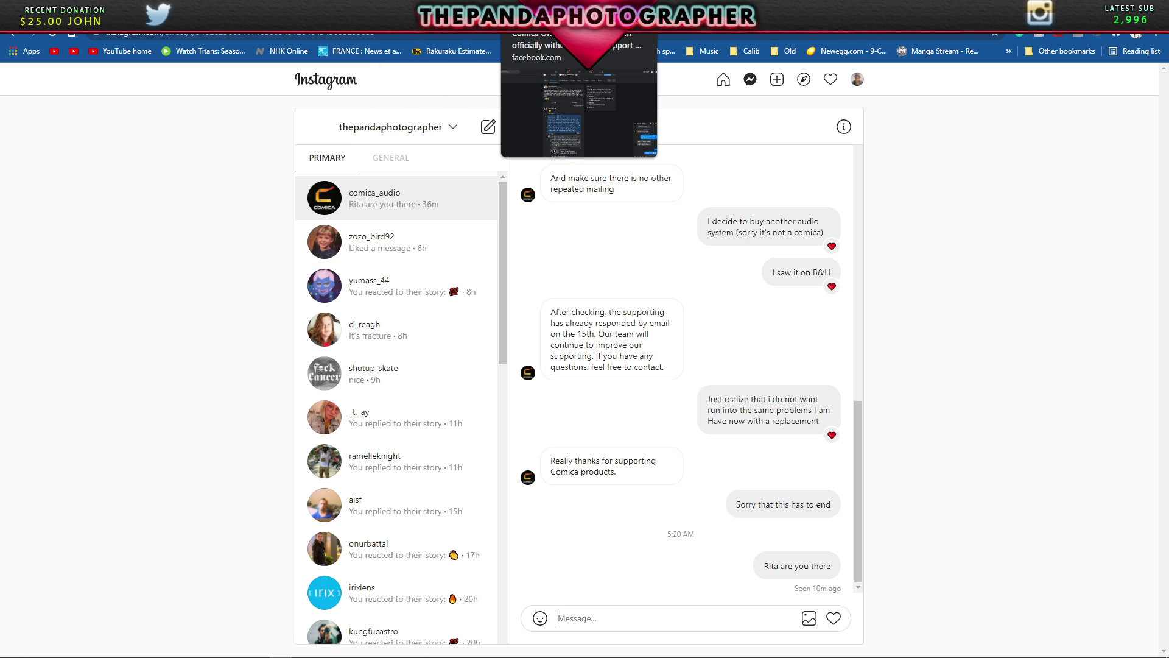
# Step: Return to the facebook.com tab showing Comica's admin apology post
pyautogui.click(549, 14)
pyautogui.click(430, 14)
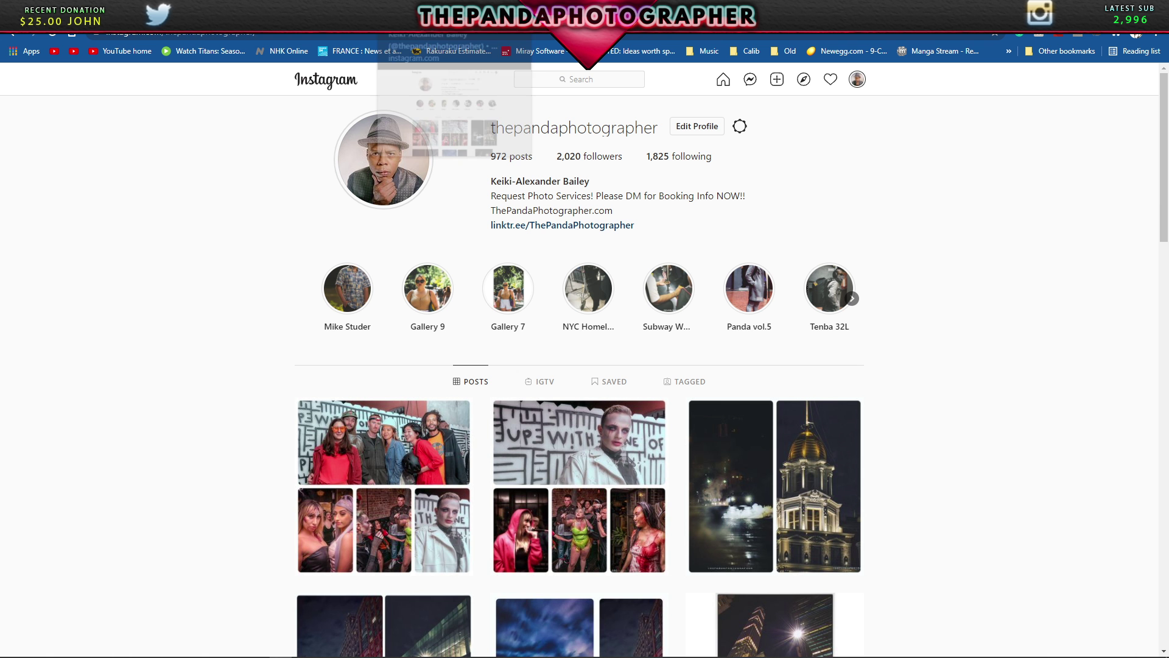
pyautogui.click(549, 13)
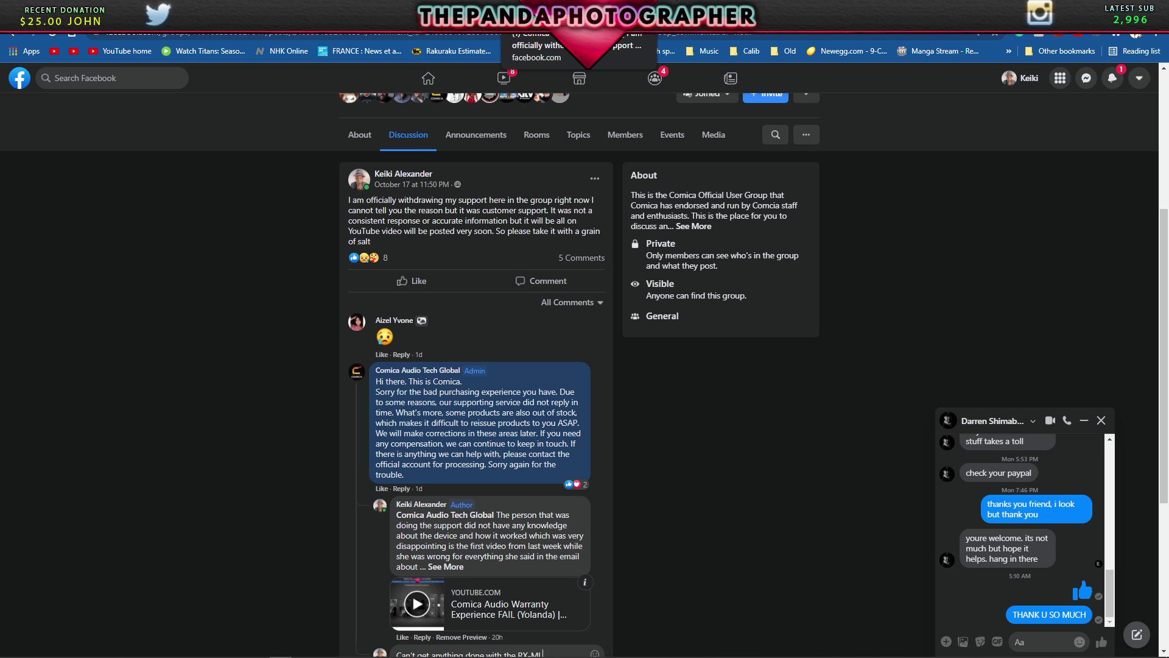
# Step: Bring up the comica_audio Instagram Direct chat tab again
pyautogui.click(659, 28)
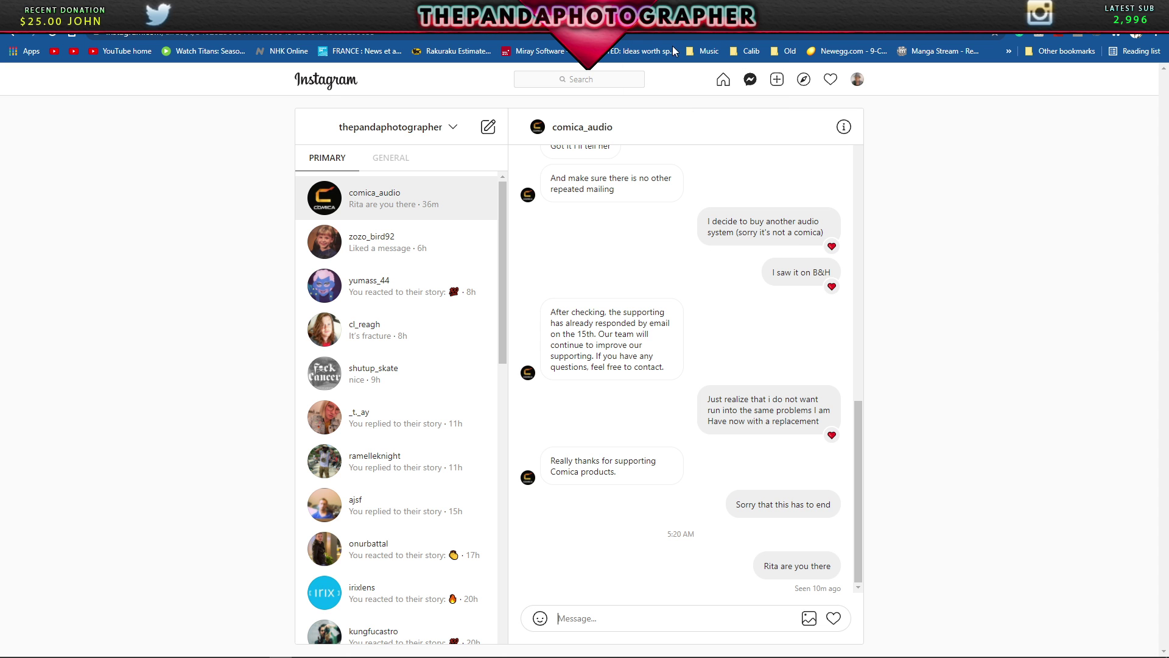
pyautogui.scroll(1, 609, 438)
pyautogui.moveTo(714, 380)
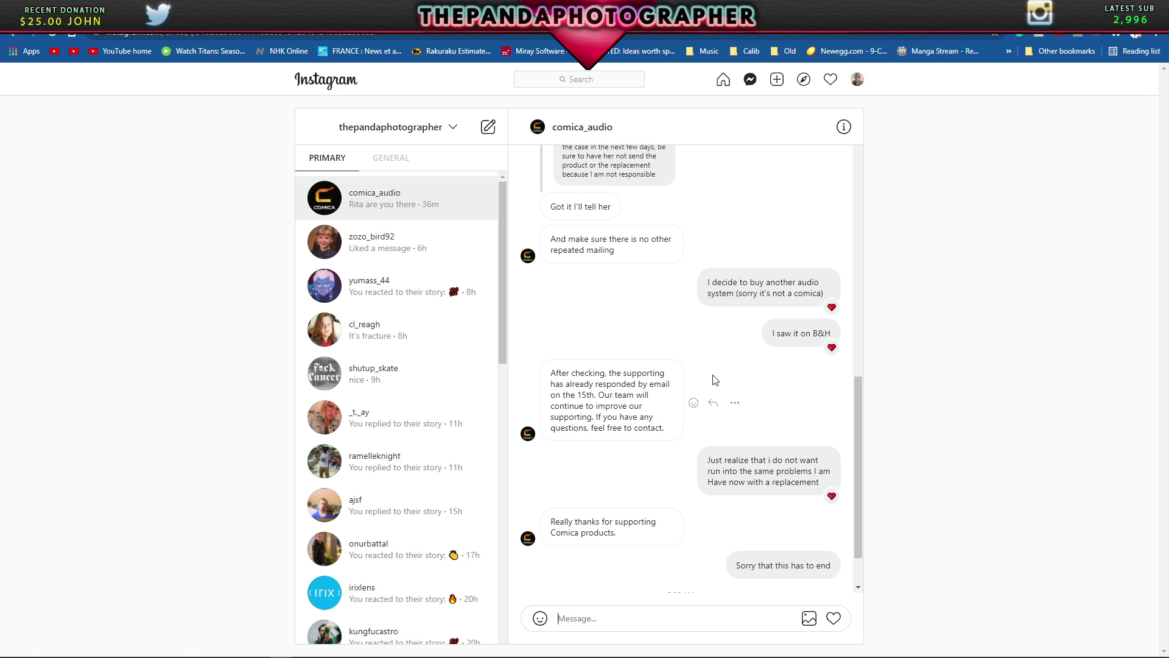
pyautogui.scroll(1, 715, 380)
pyautogui.scroll(2, 716, 380)
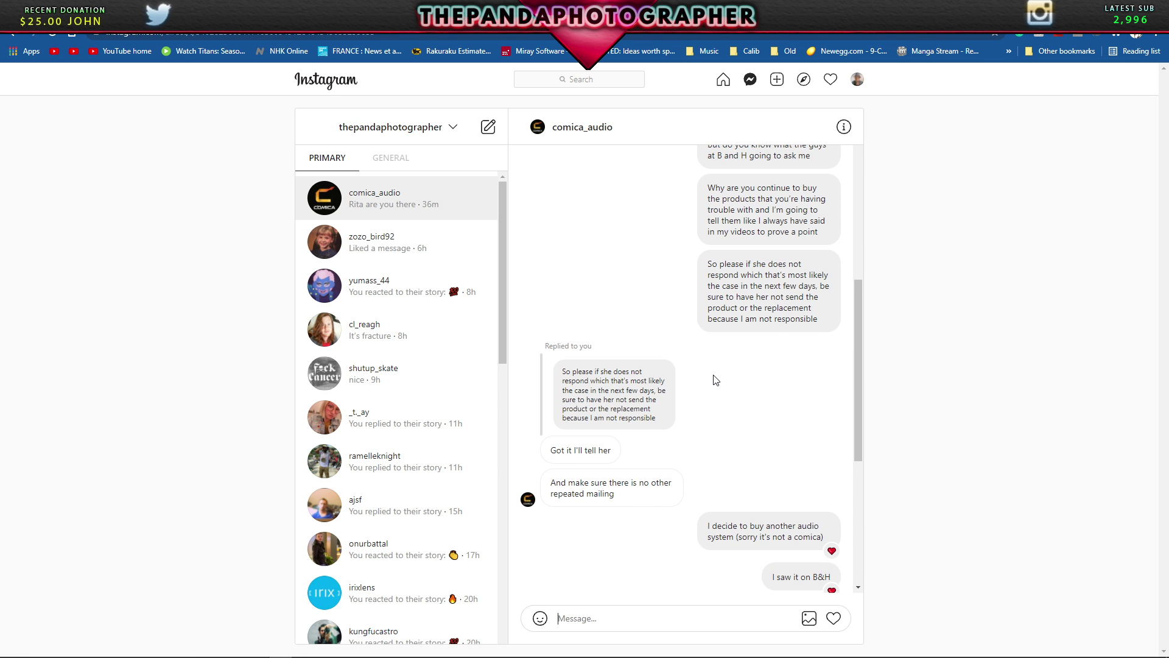
pyautogui.scroll(1, 716, 381)
pyautogui.scroll(2, 716, 380)
pyautogui.scroll(1, 715, 381)
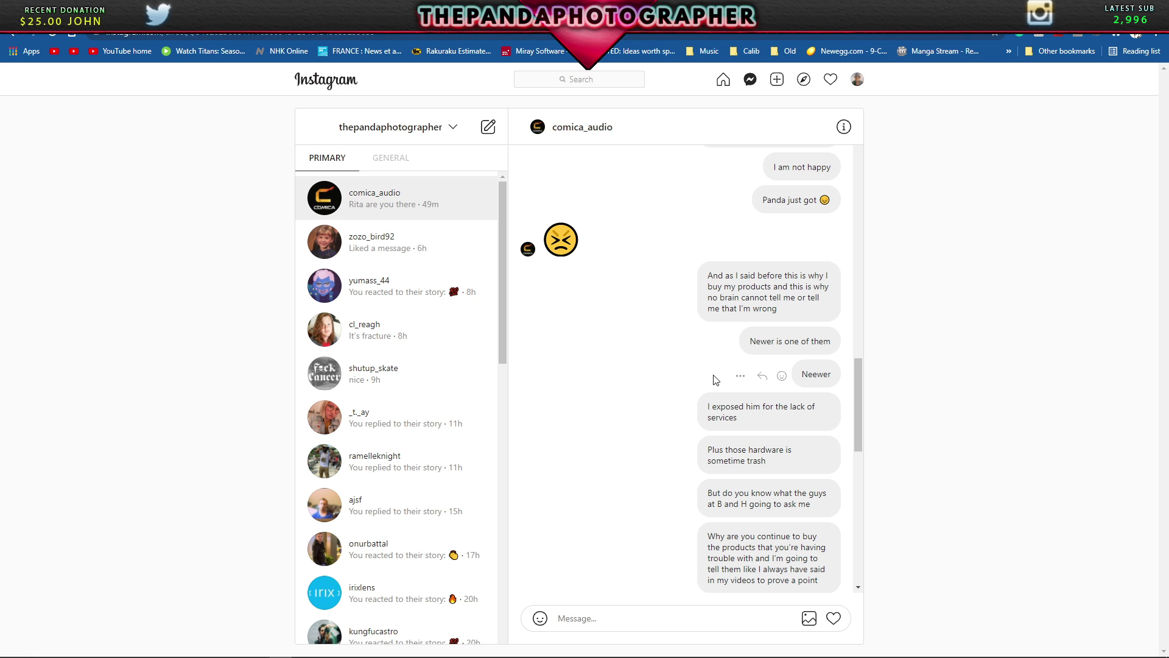
pyautogui.scroll(-2, 772, 310)
pyautogui.scroll(-1, 771, 309)
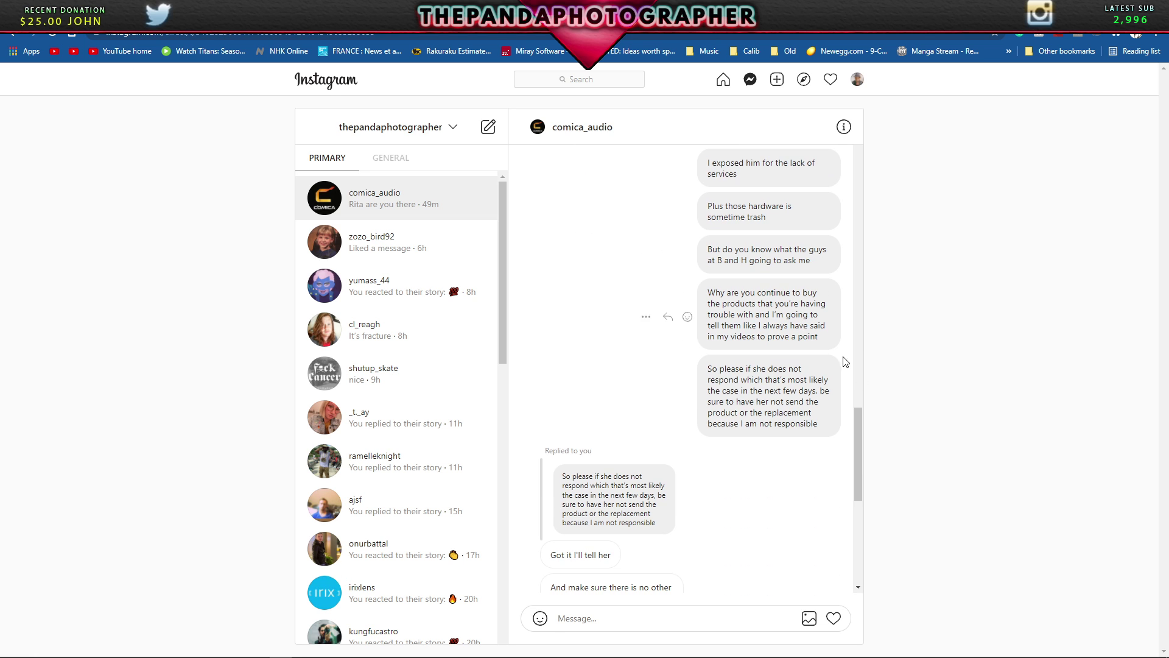